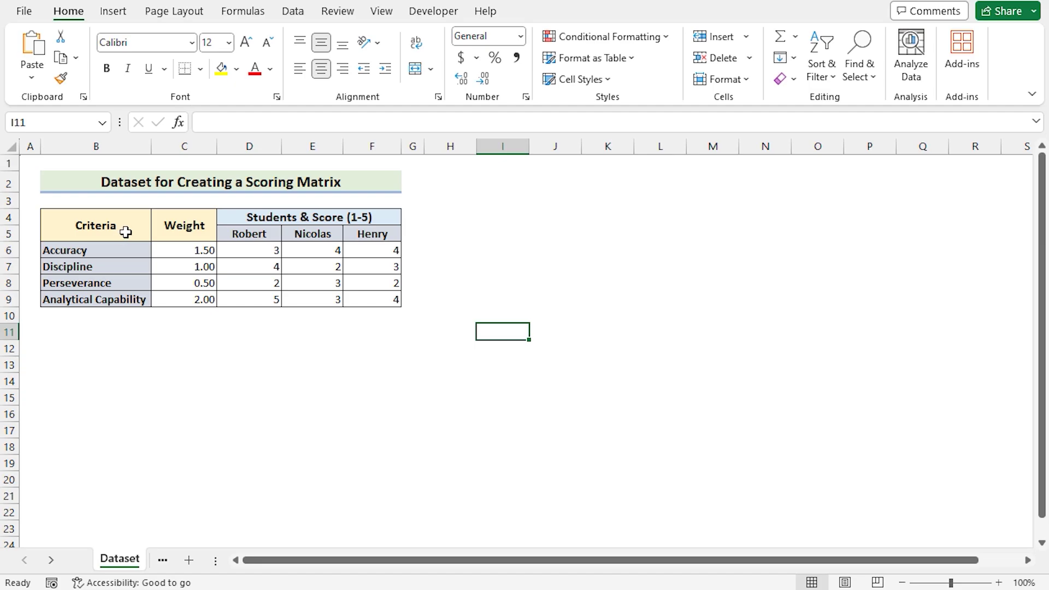
Point out the Criteria, Weight and Students & Score (1-5) column headers.
left_click(125, 232)
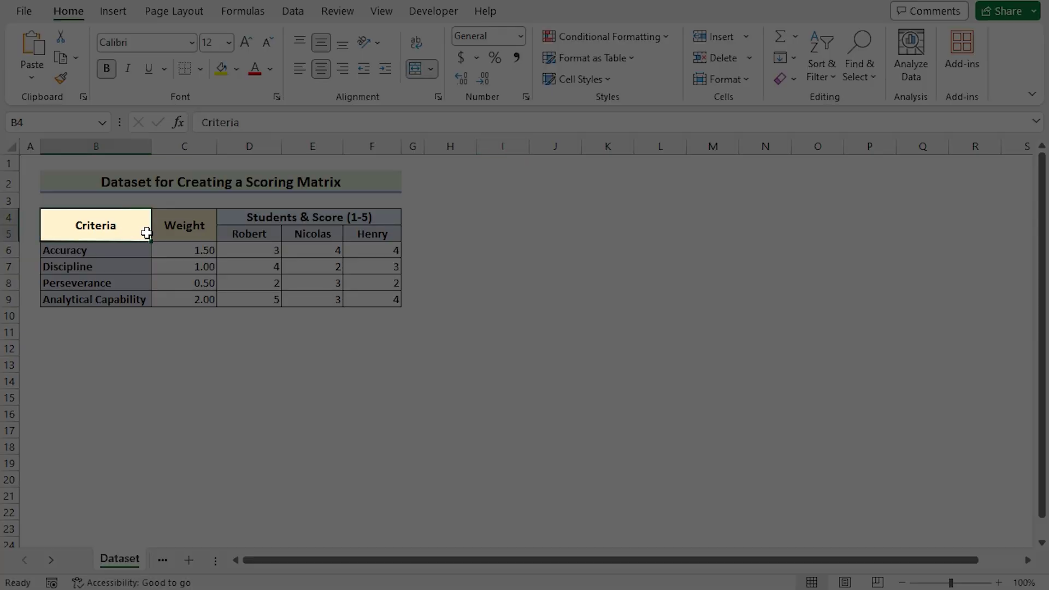
left_click(192, 232)
left_click(253, 218)
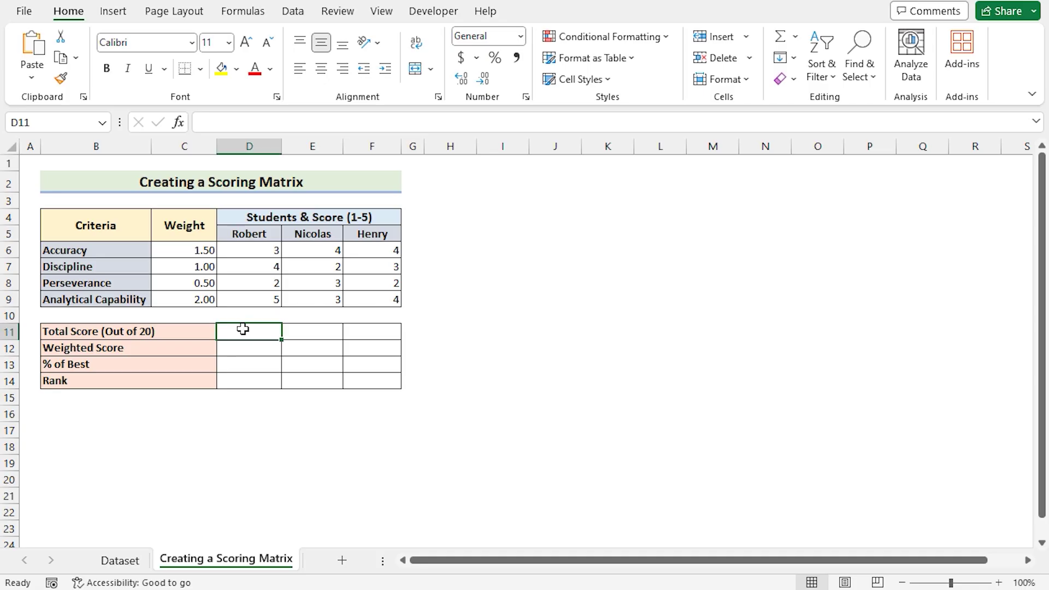
Enter =SUM(D6:D9) in D11 and fill it to F11, giving totals 14, 12 and 13.
type("=")
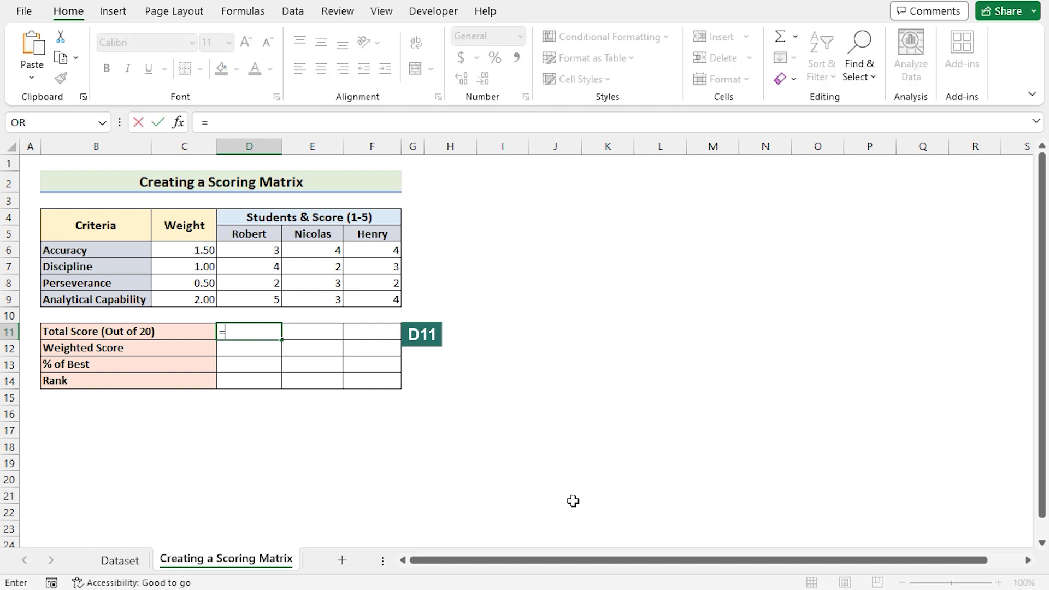
type("SUM")
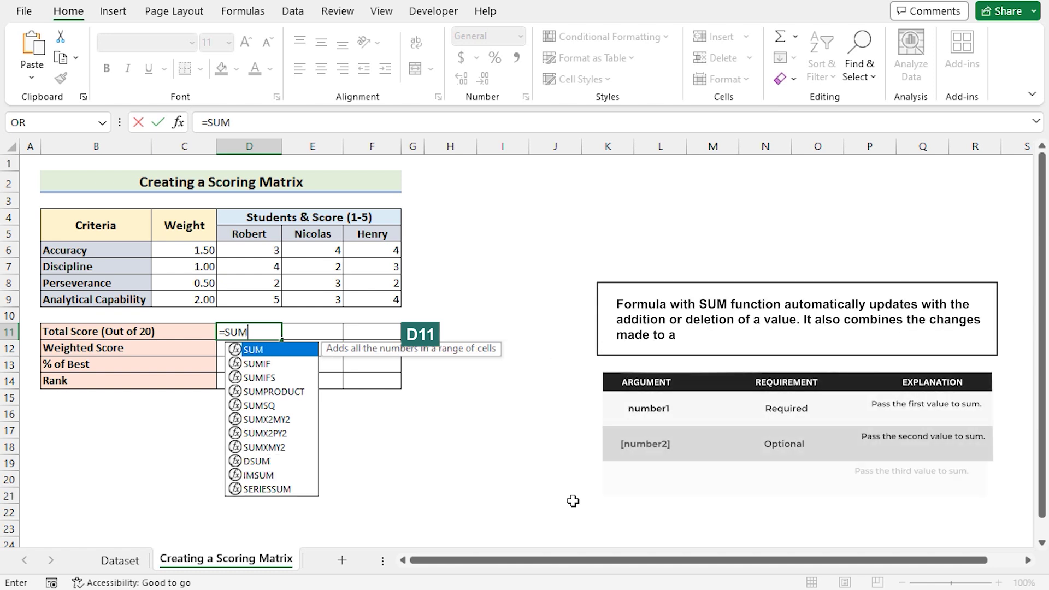
type("(")
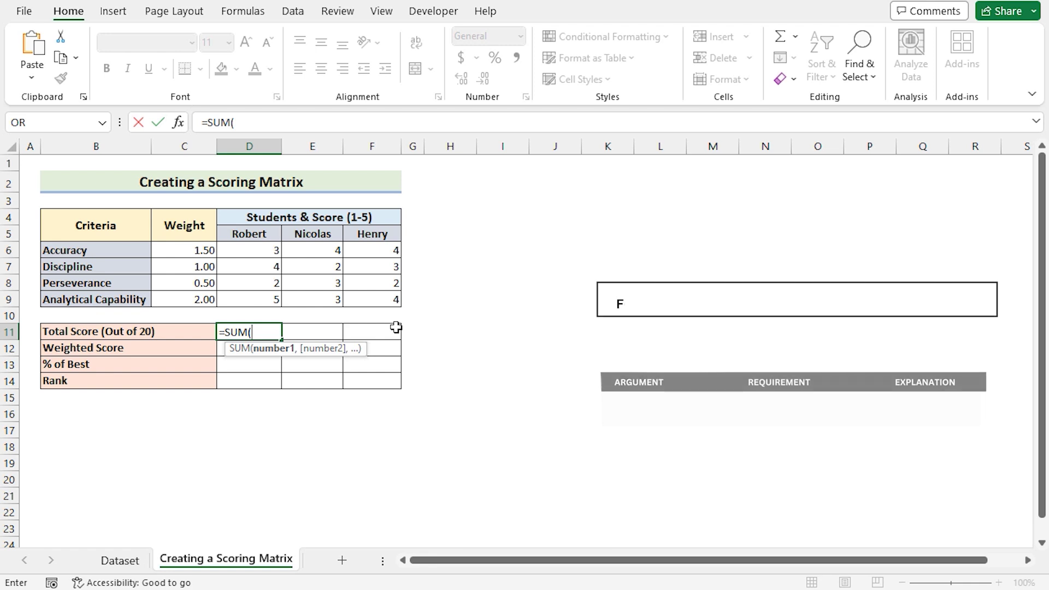
left_click(265, 252)
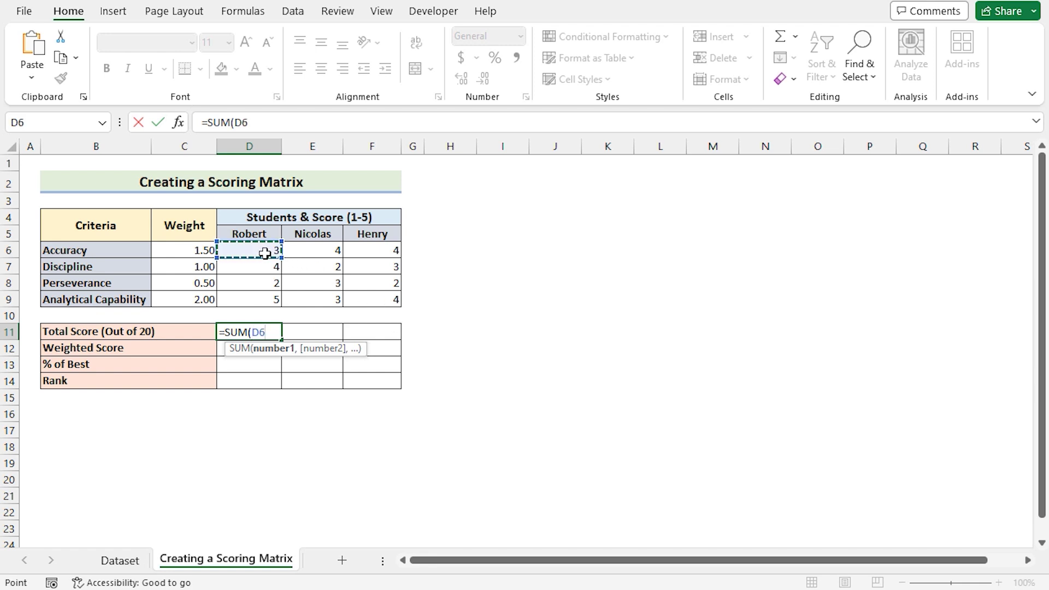
left_click(266, 298, "shift")
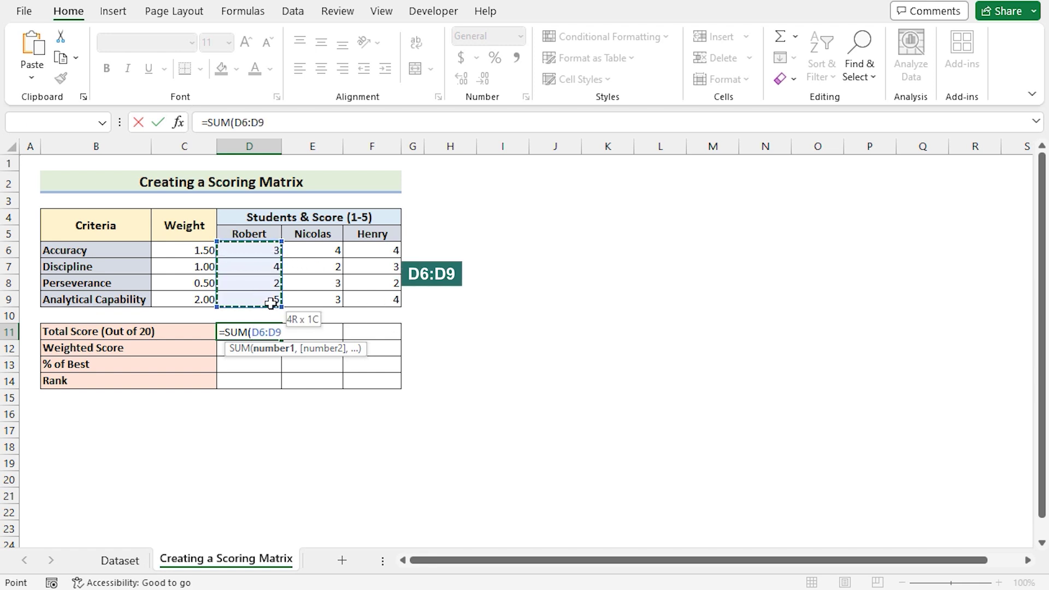
key("Return")
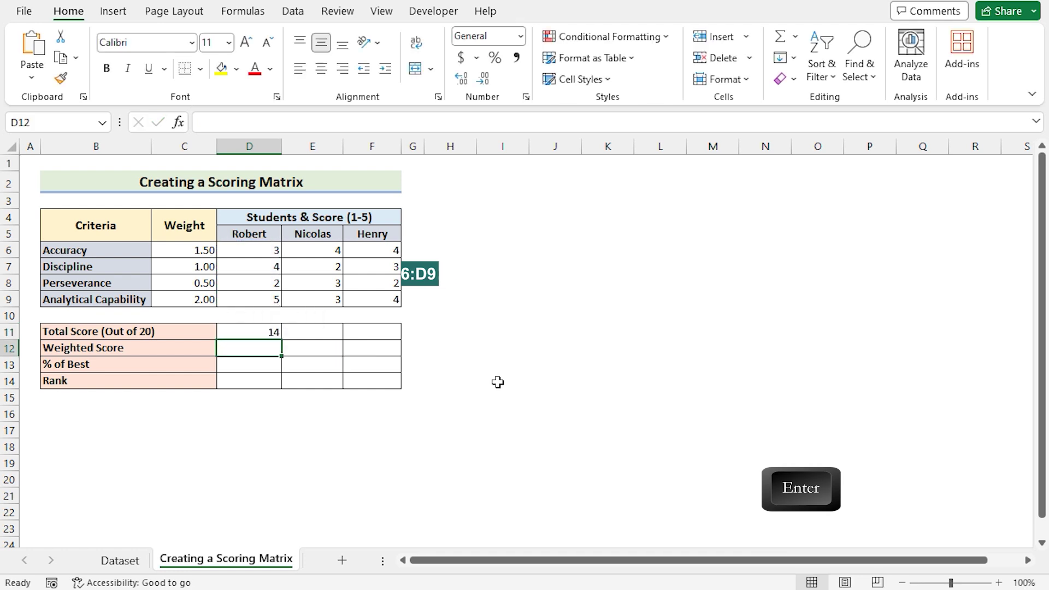
left_click(267, 333)
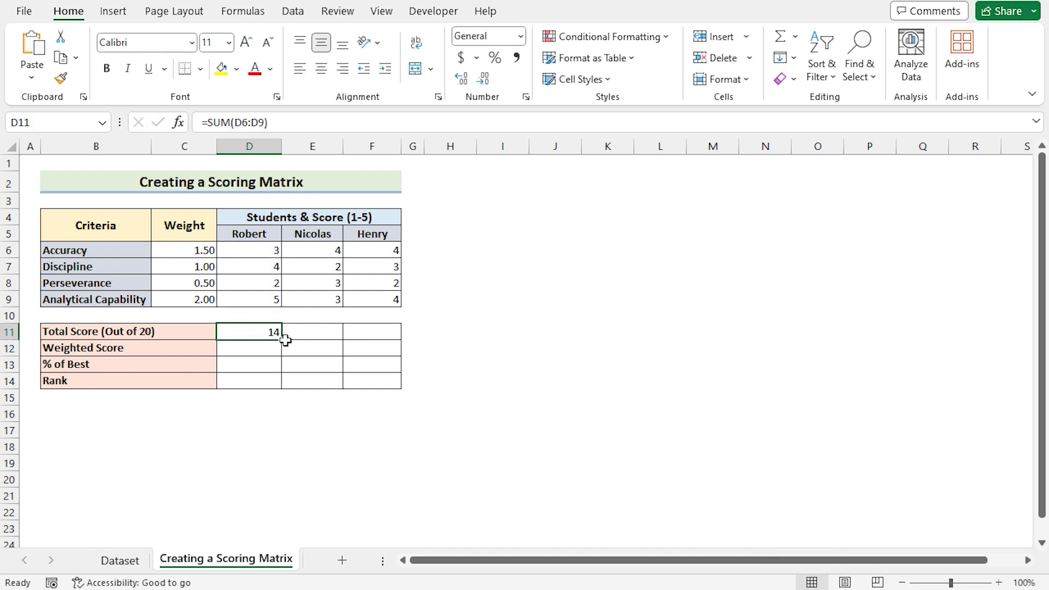
left_click_drag(281, 339, 385, 335)
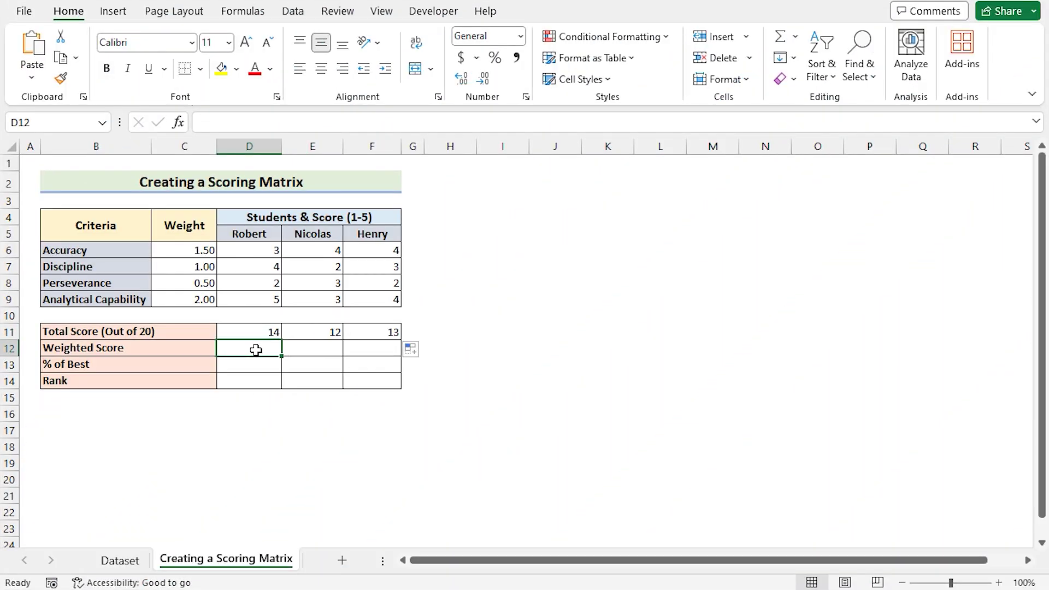
double_click(257, 349)
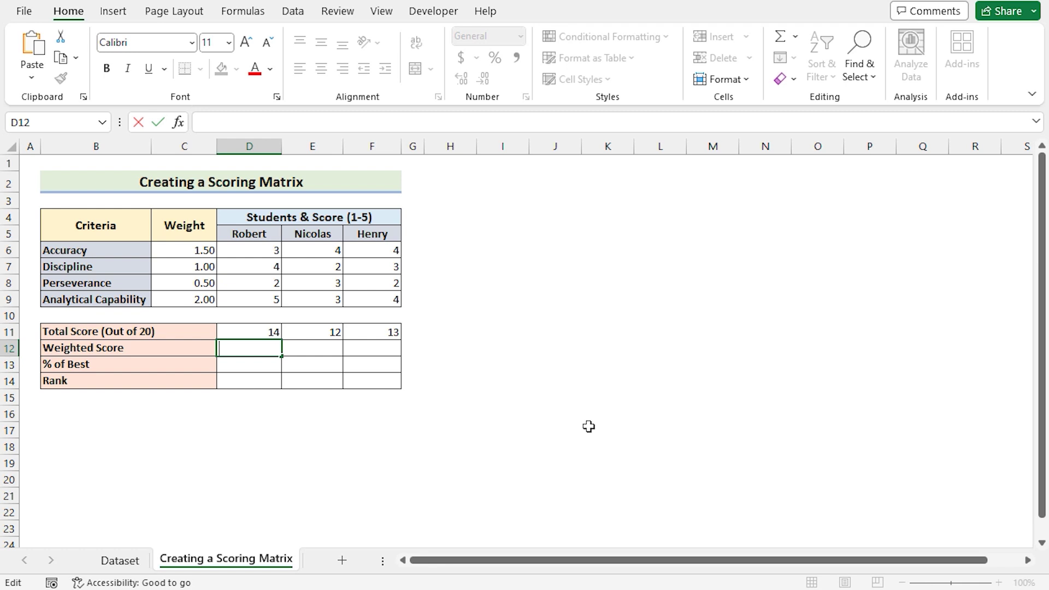
Start a SUMPRODUCT formula in D12 with Robert's scores D6:D9 as the first array.
type("=SUM")
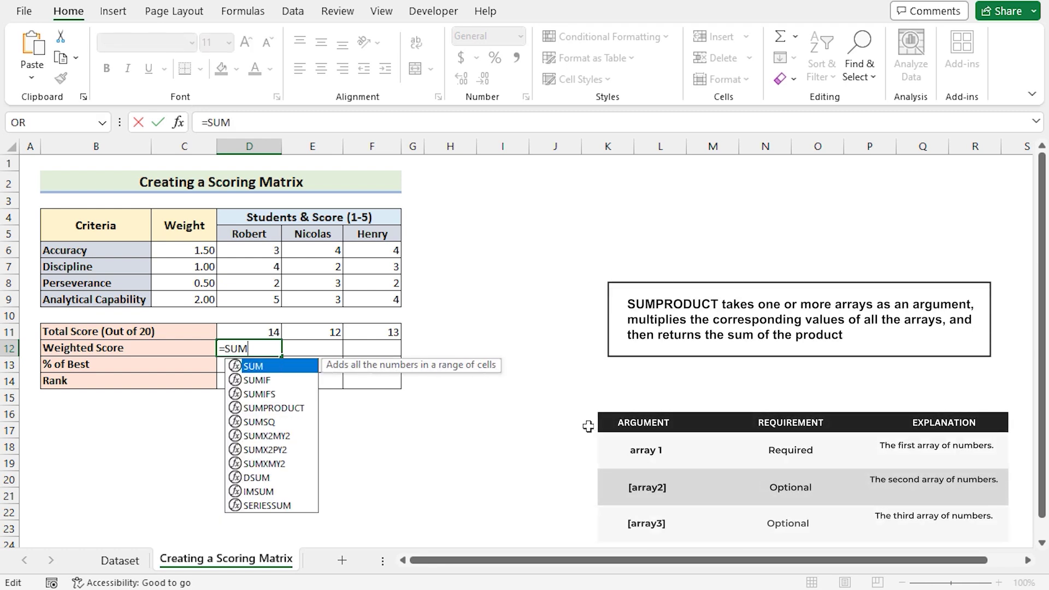
type("PR")
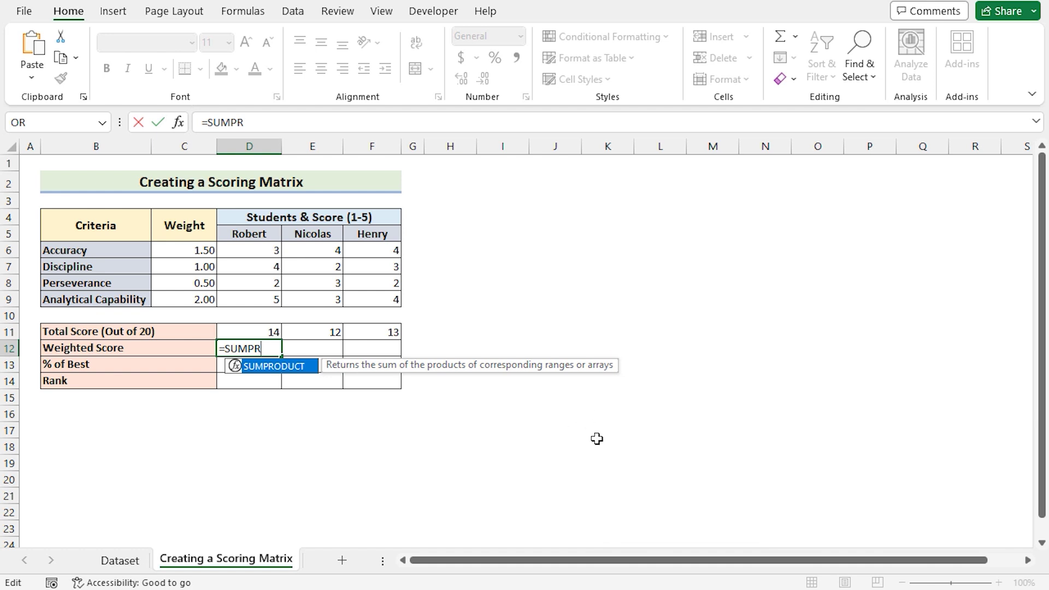
double_click(283, 366)
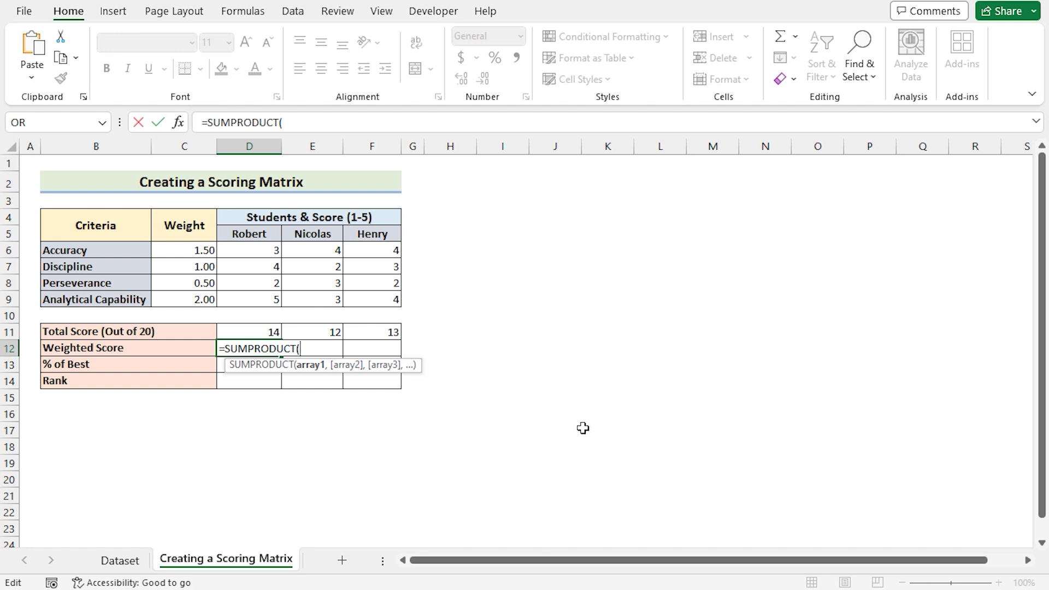
left_click(271, 255)
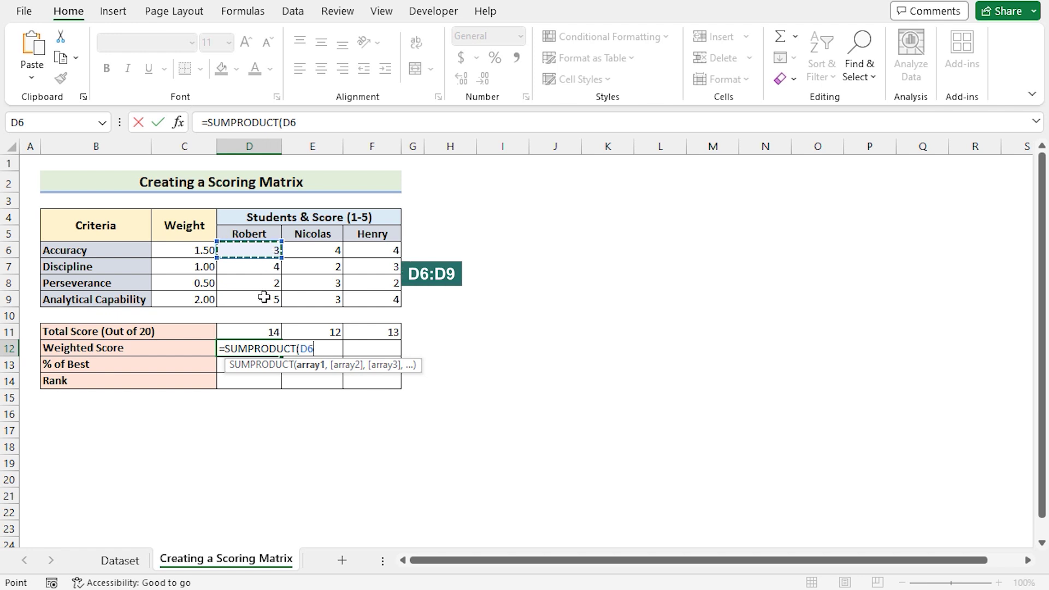
left_click_drag(264, 296, 264, 299)
type(",")
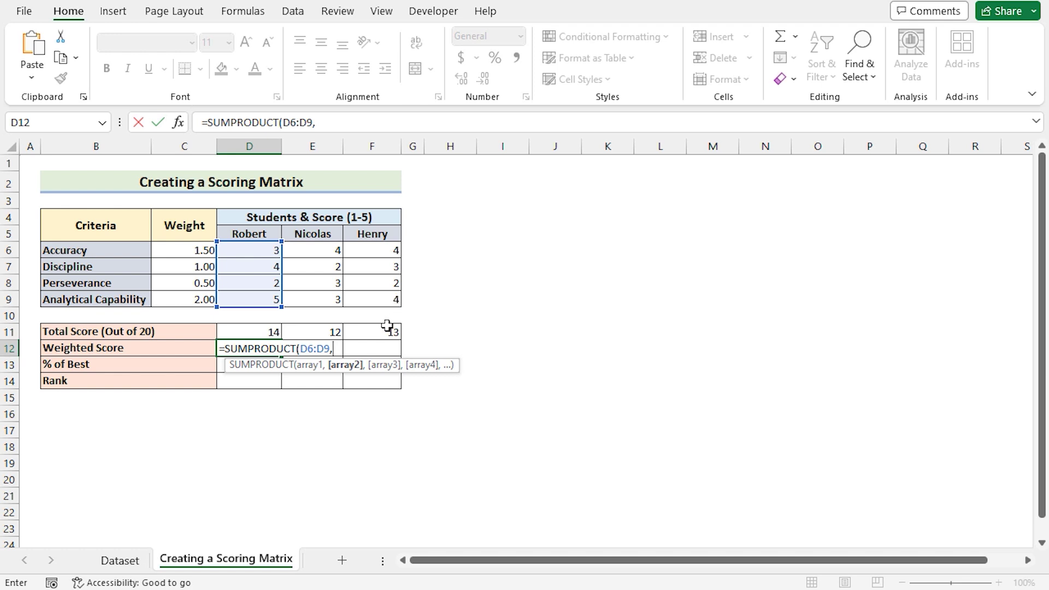
Add the absolute weight range $C$6:$C$9 and fill to F12, giving 19.5, 15.5 and 18.
left_click(204, 250)
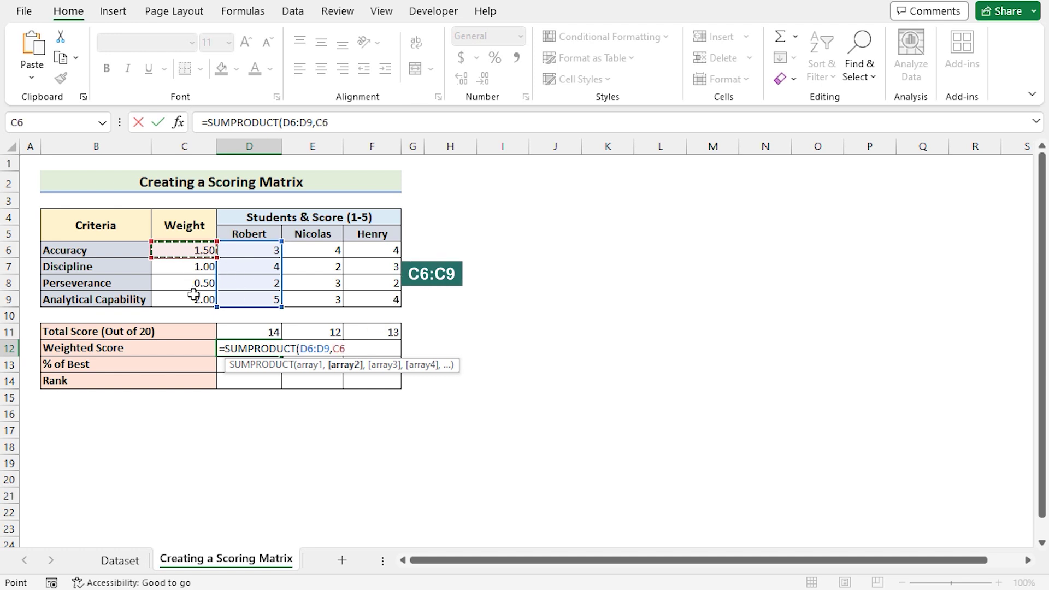
left_click_drag(193, 300, 193, 300)
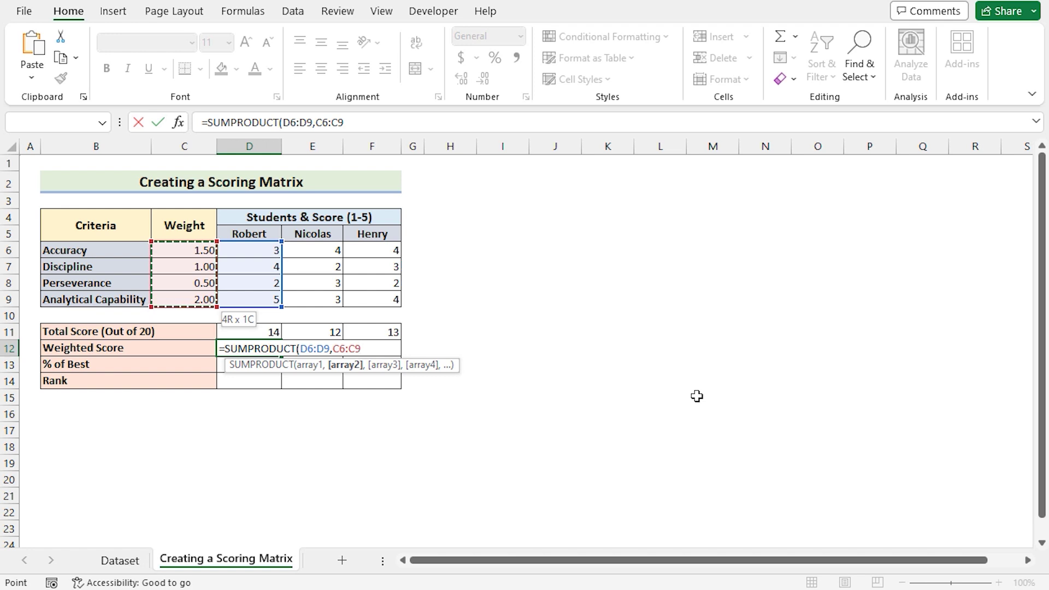
key("F4")
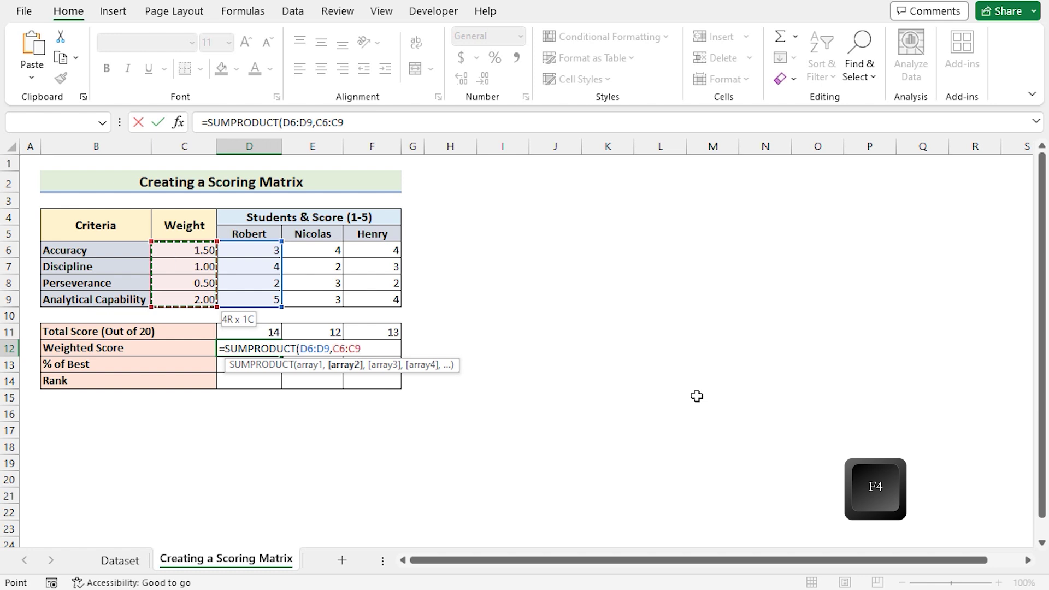
key("F4")
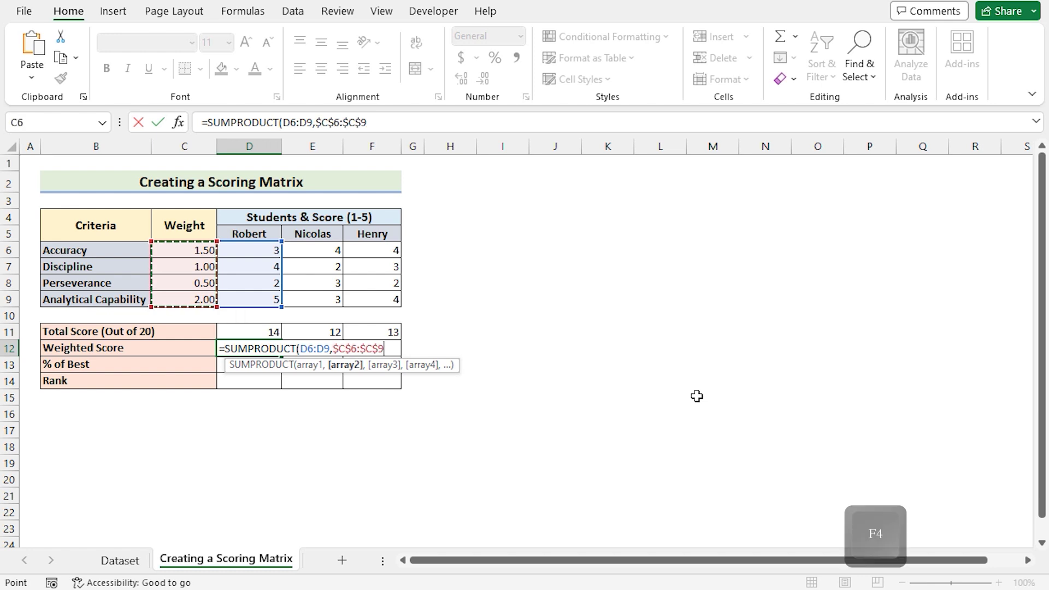
type(")")
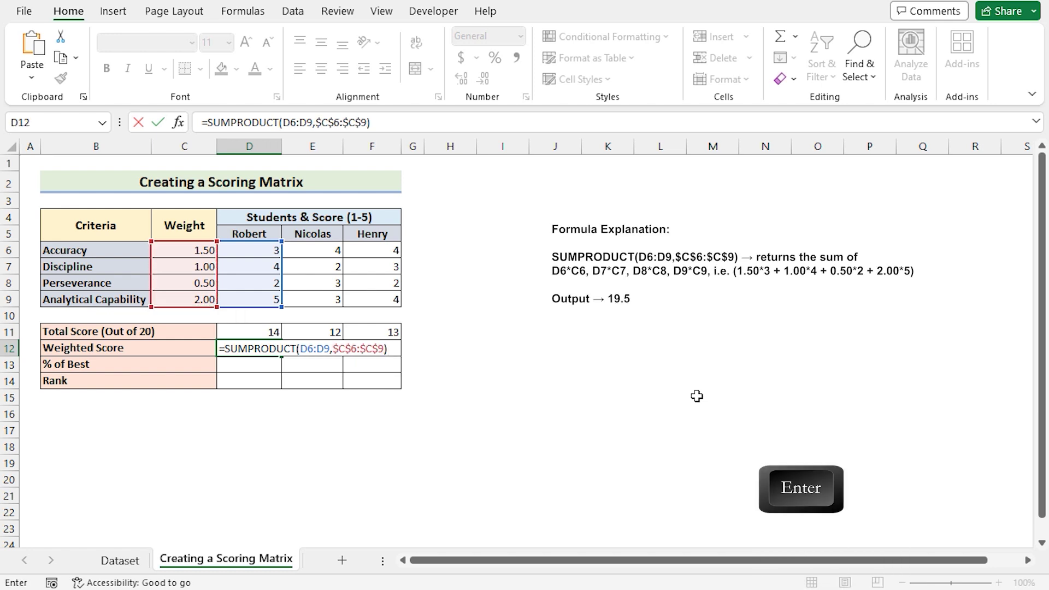
key("Return")
left_click(276, 352)
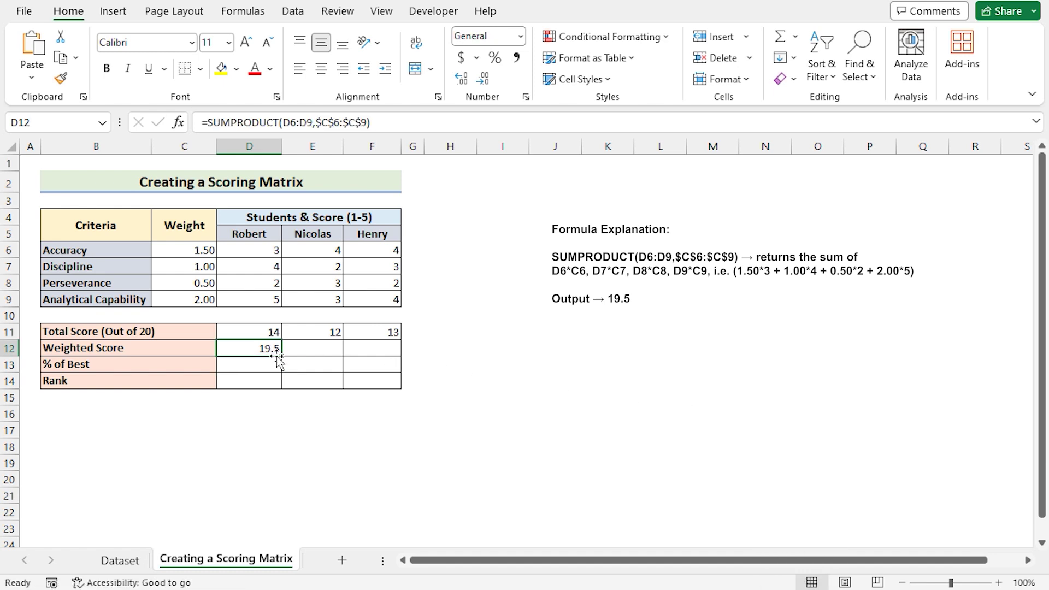
left_click_drag(284, 355, 388, 356)
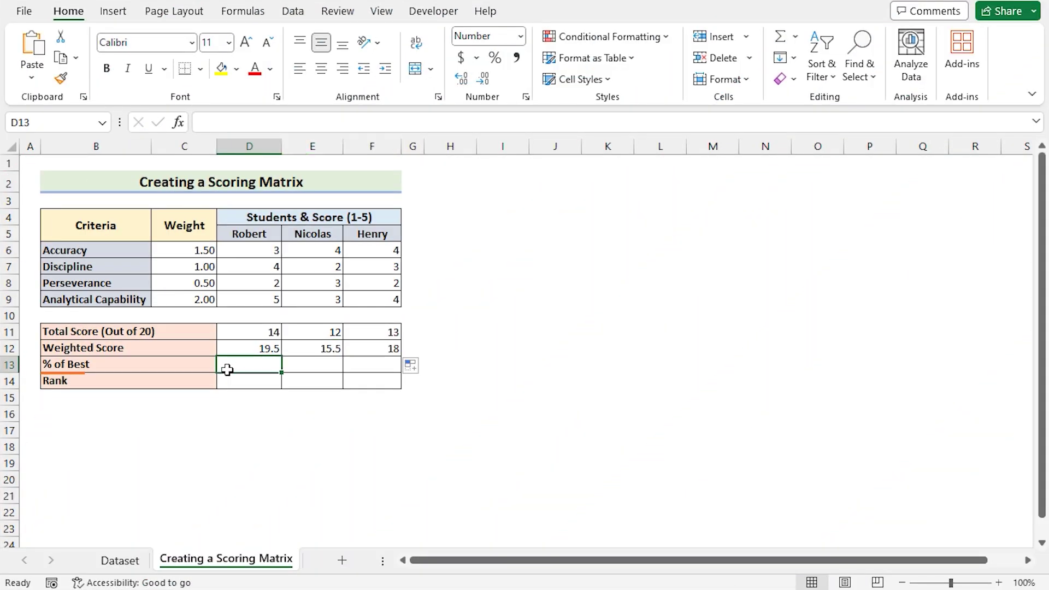
Enter =D12/MAX($D$12:$F$12) in D13 and fill to F13, giving 1.0000, 0.7949 and 0.9231.
type("=")
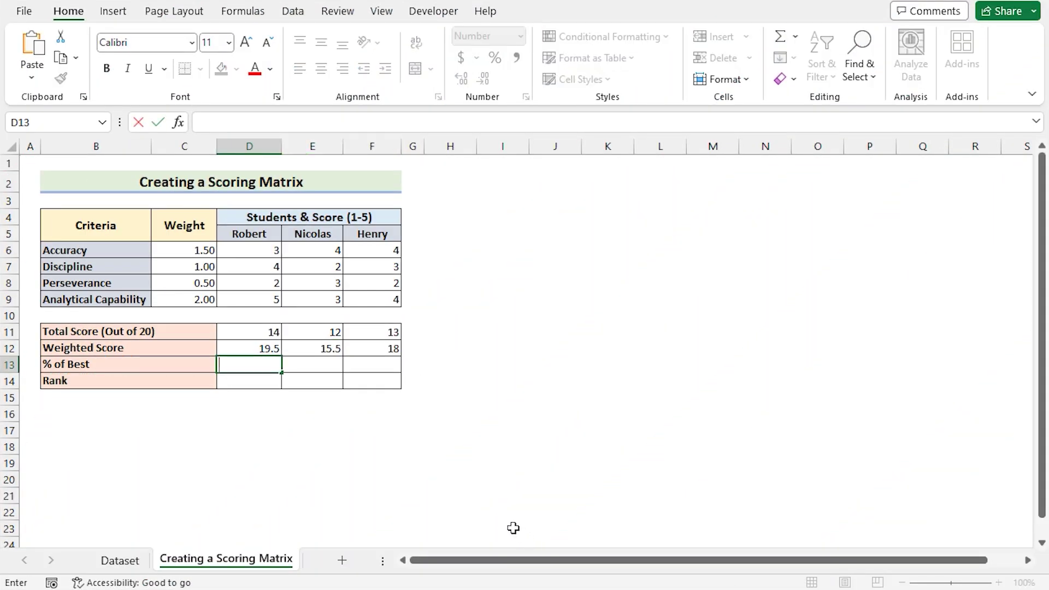
left_click(272, 348)
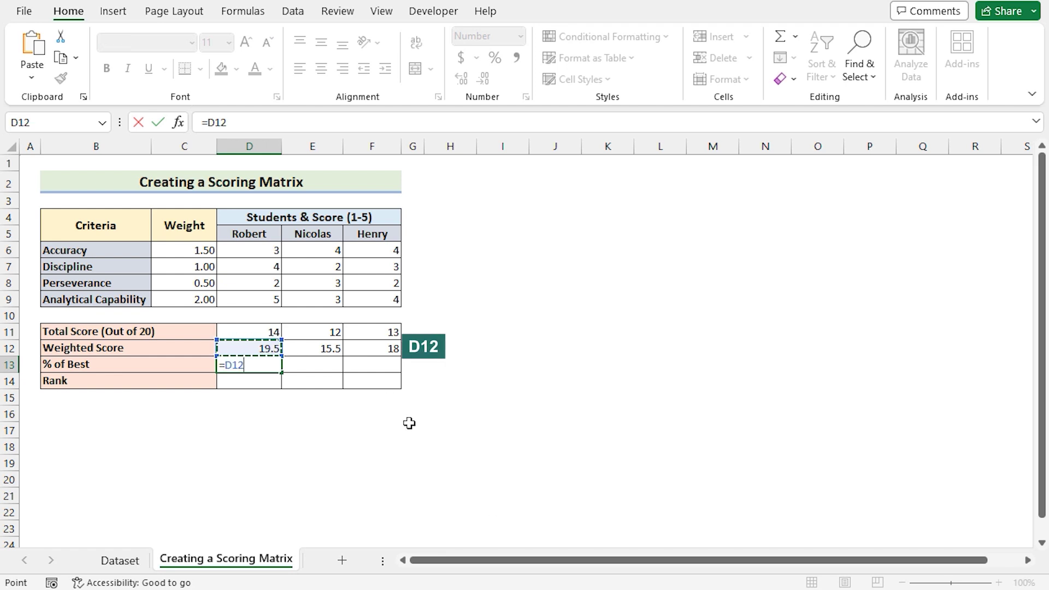
type("/MAX")
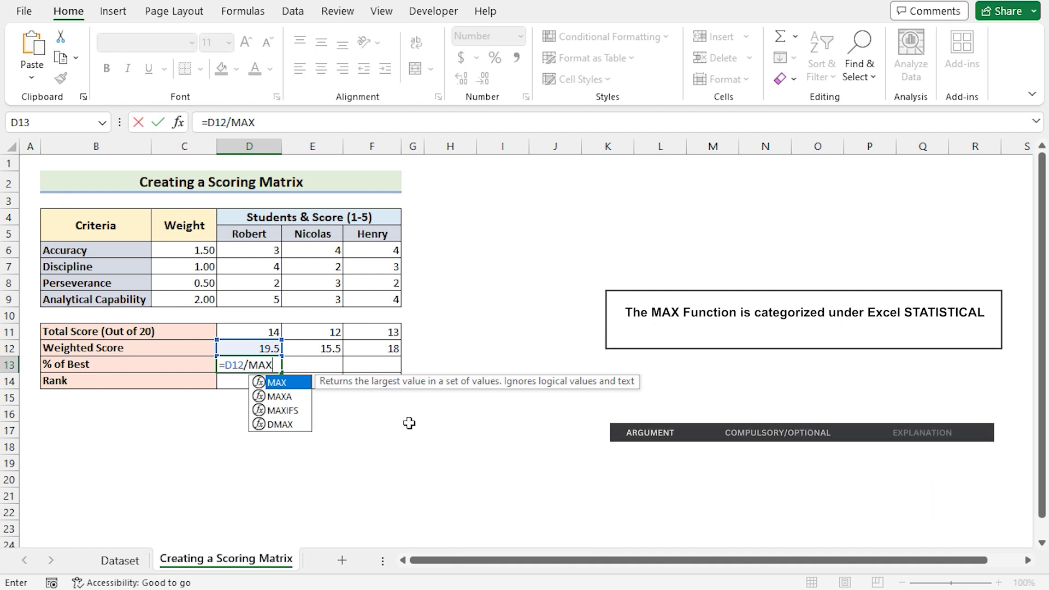
type("(")
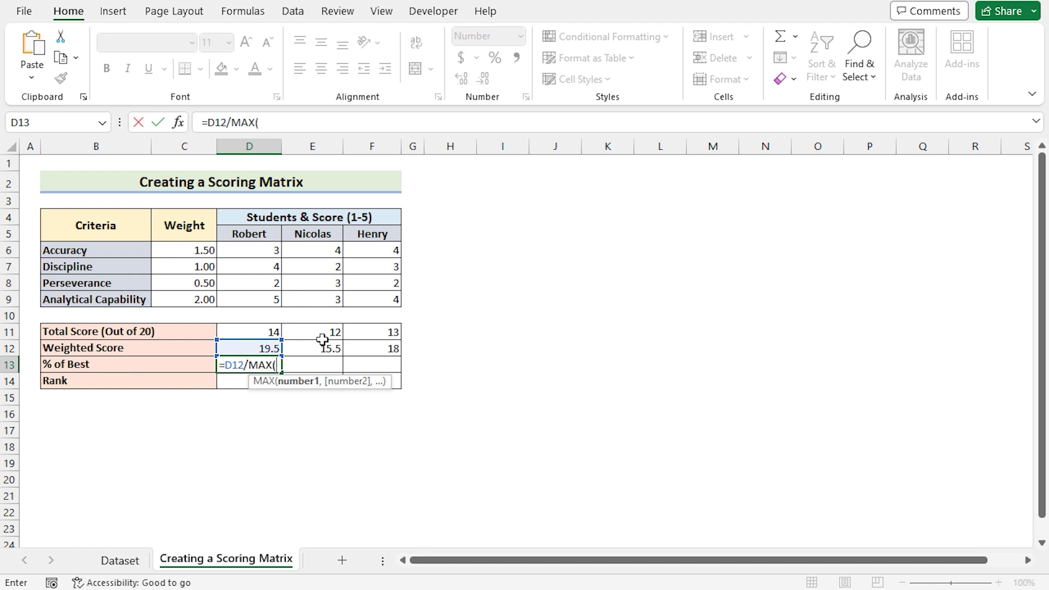
left_click(259, 349)
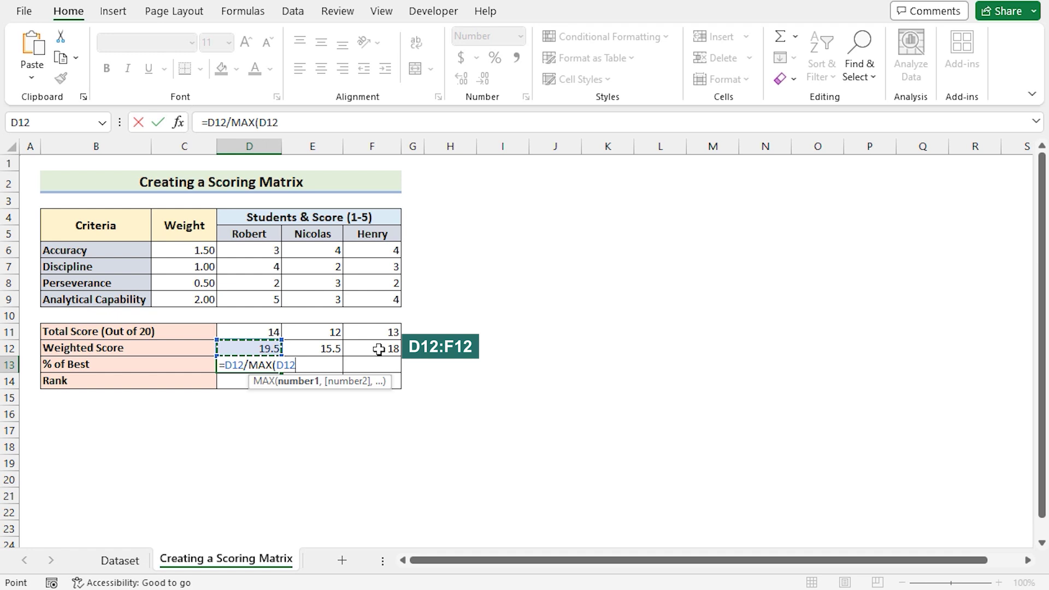
left_click_drag(378, 349, 383, 350)
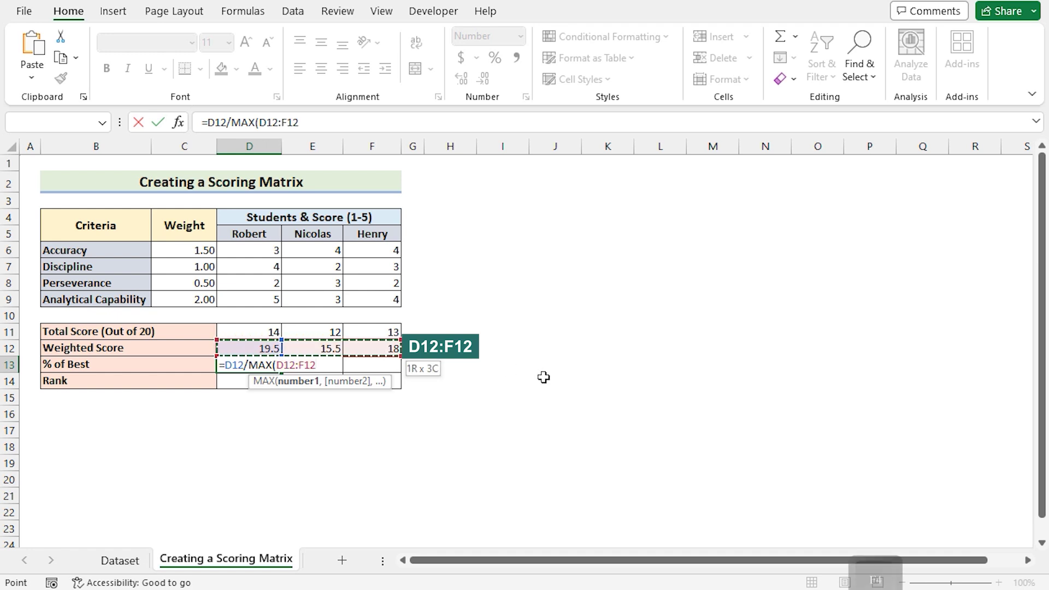
key("F4")
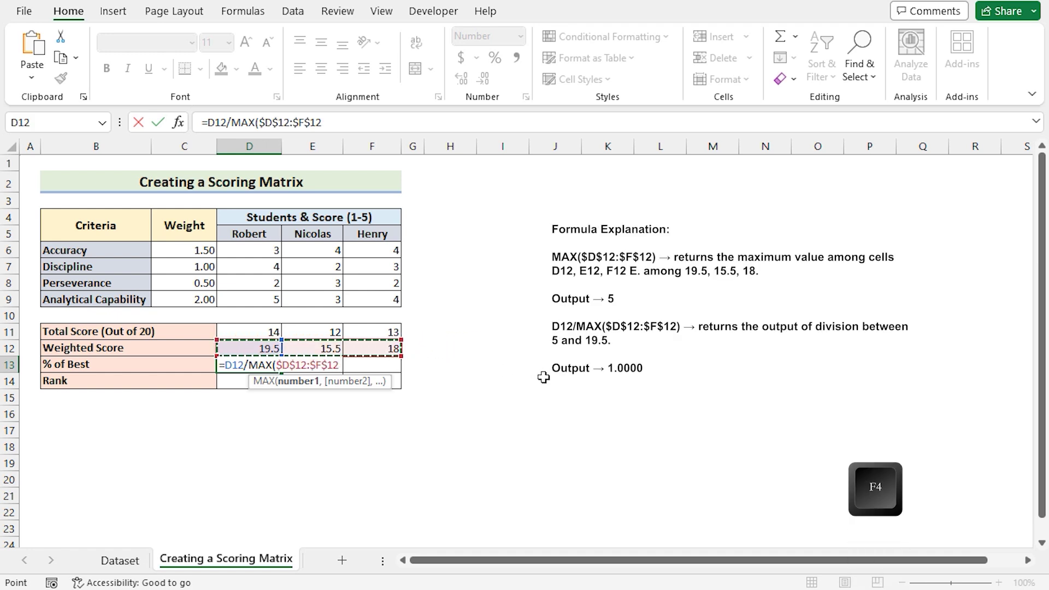
type(")")
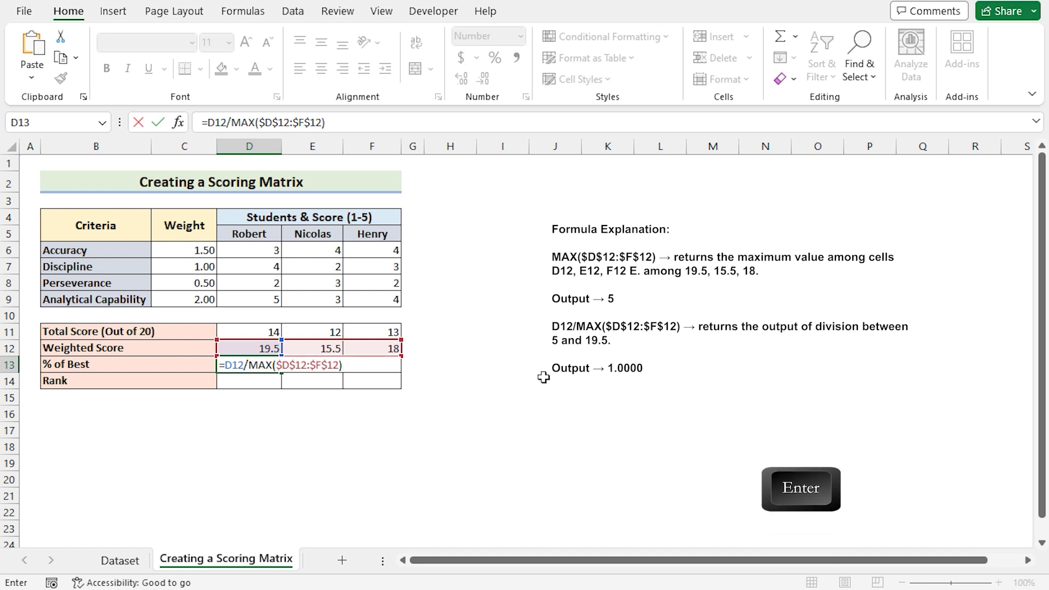
key("Return")
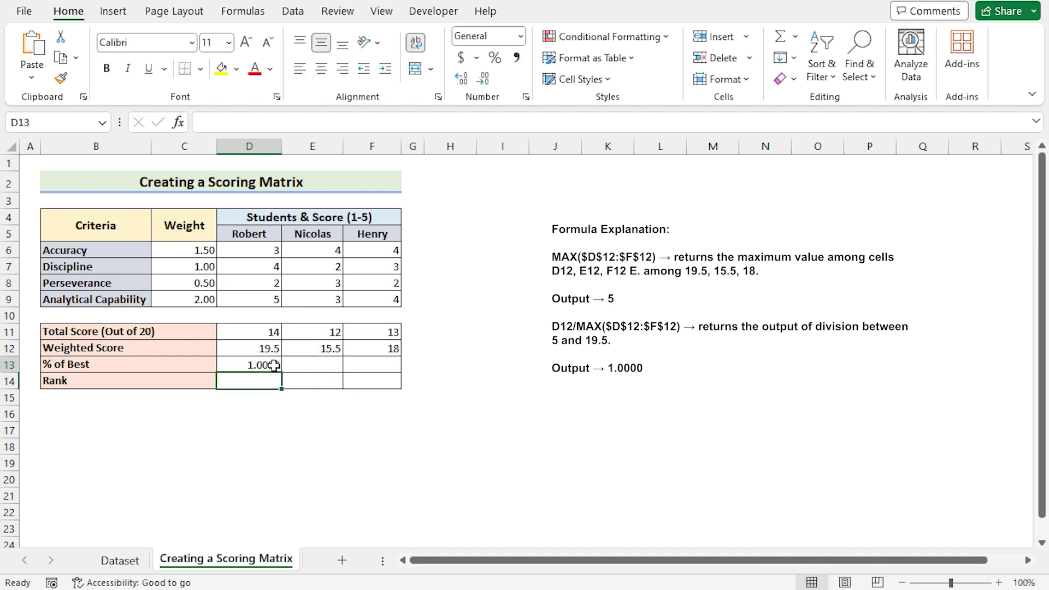
left_click(271, 364)
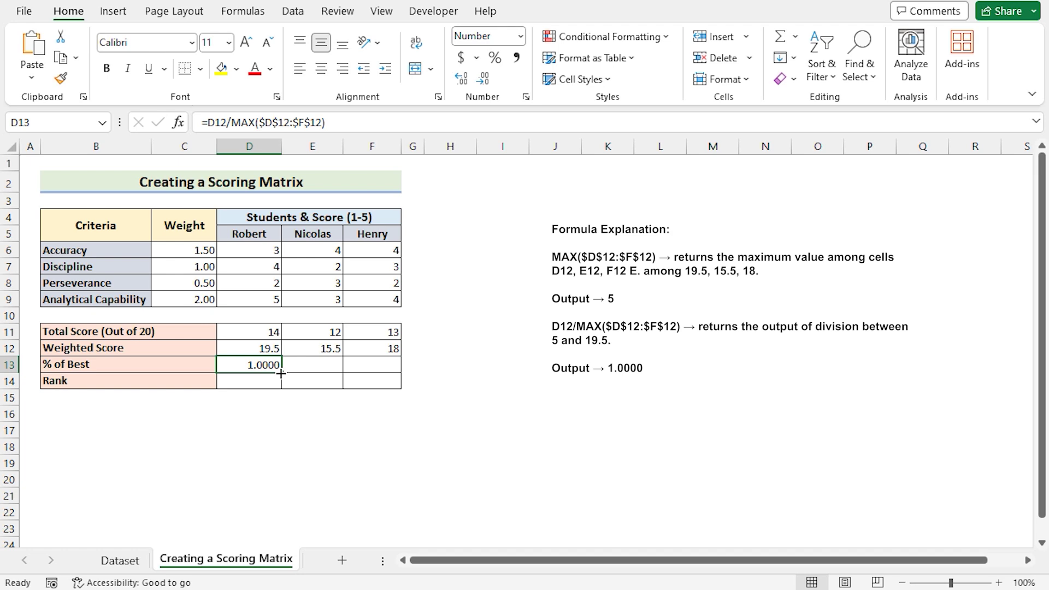
left_click_drag(281, 373, 401, 374)
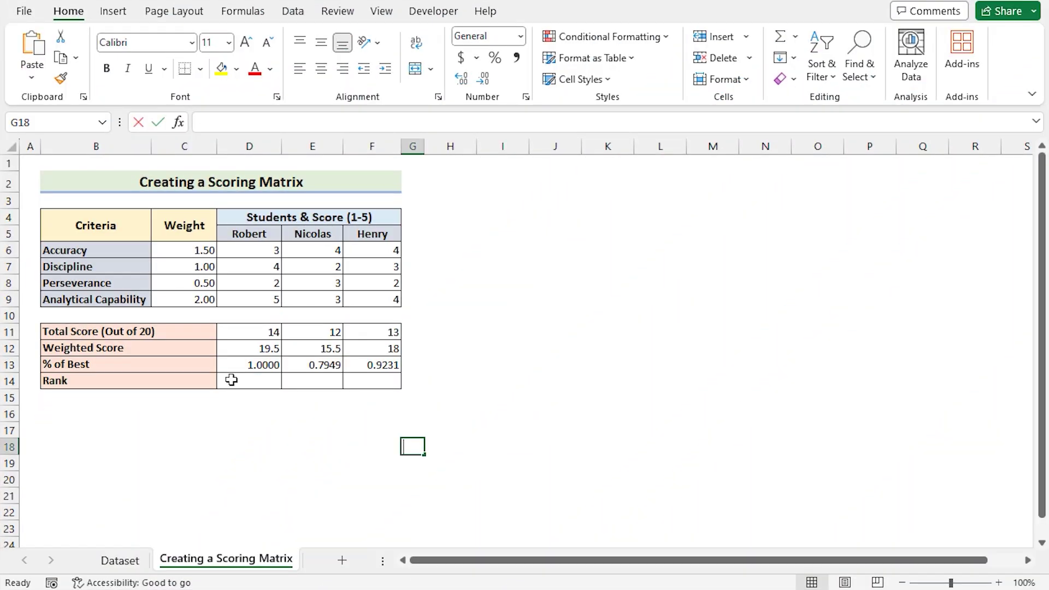
Enter =RANK(D13,$D$13:$F$13) in D14 and fill to F14, ranking the students 1, 3 and 2.
left_click(229, 384)
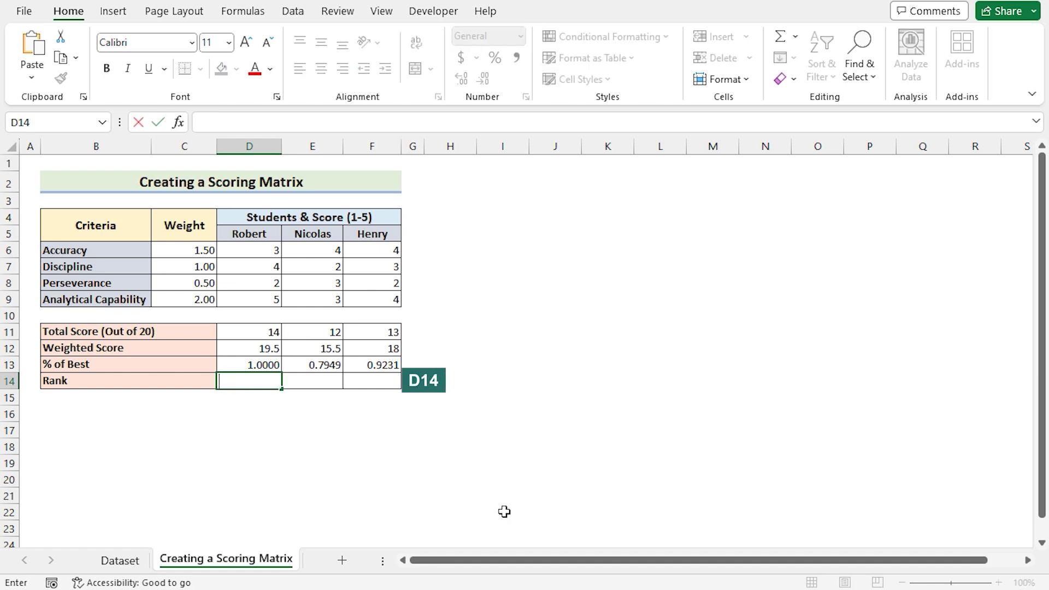
type("=R")
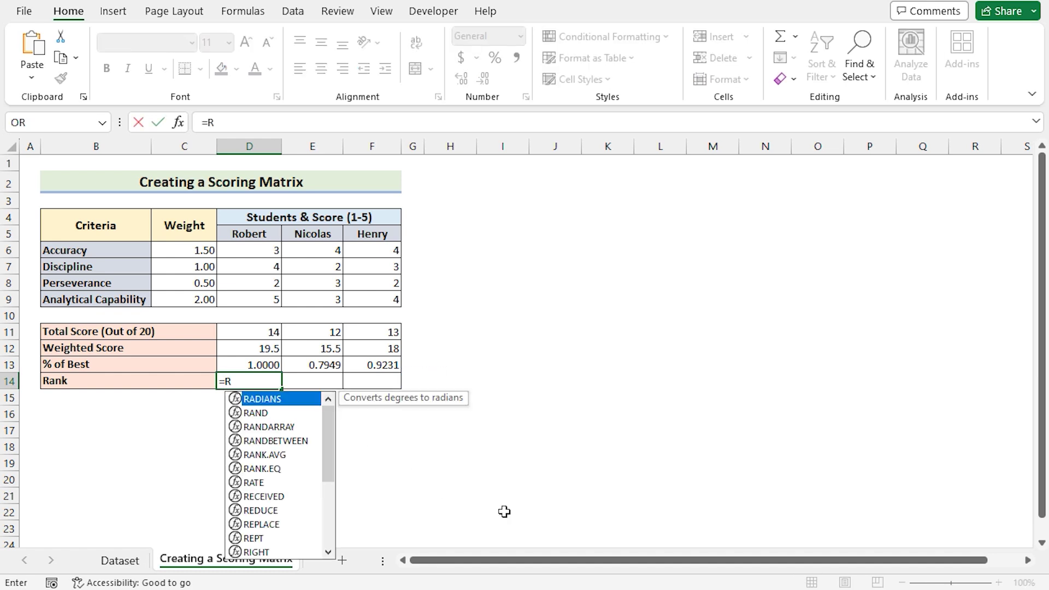
type("ANK")
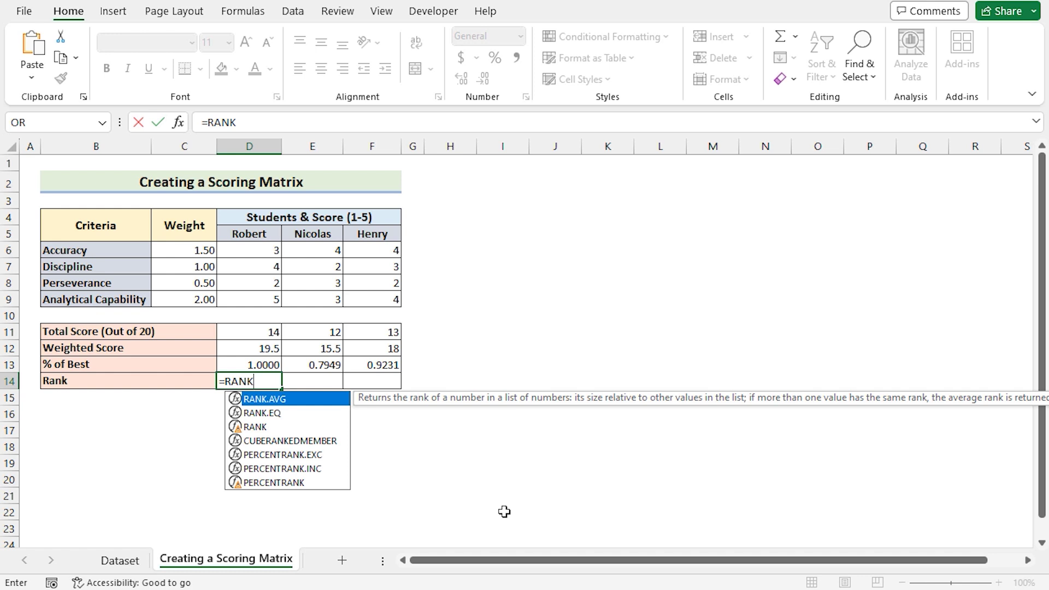
type("(")
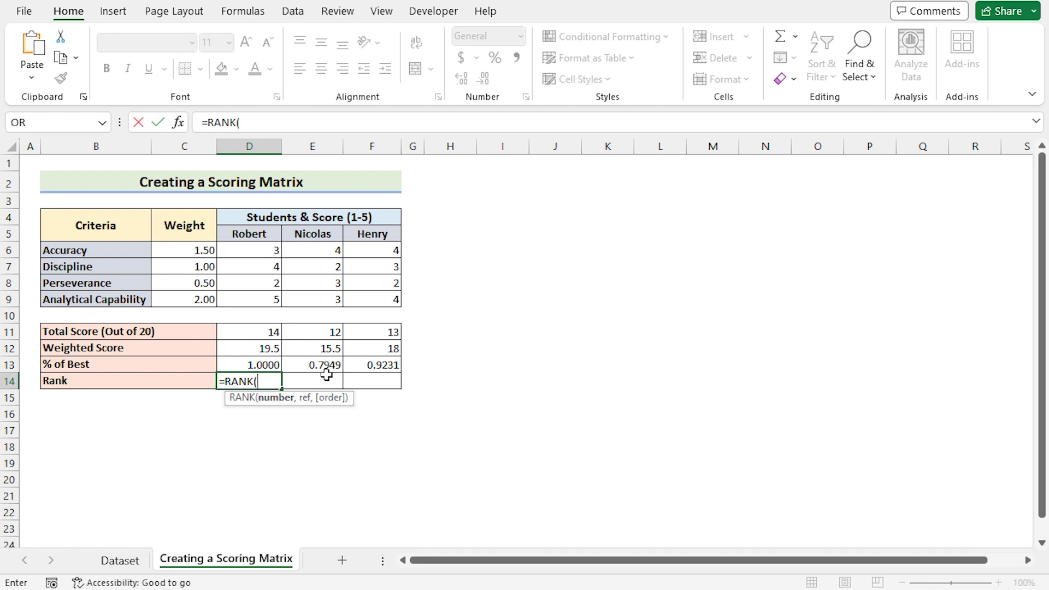
left_click(269, 361)
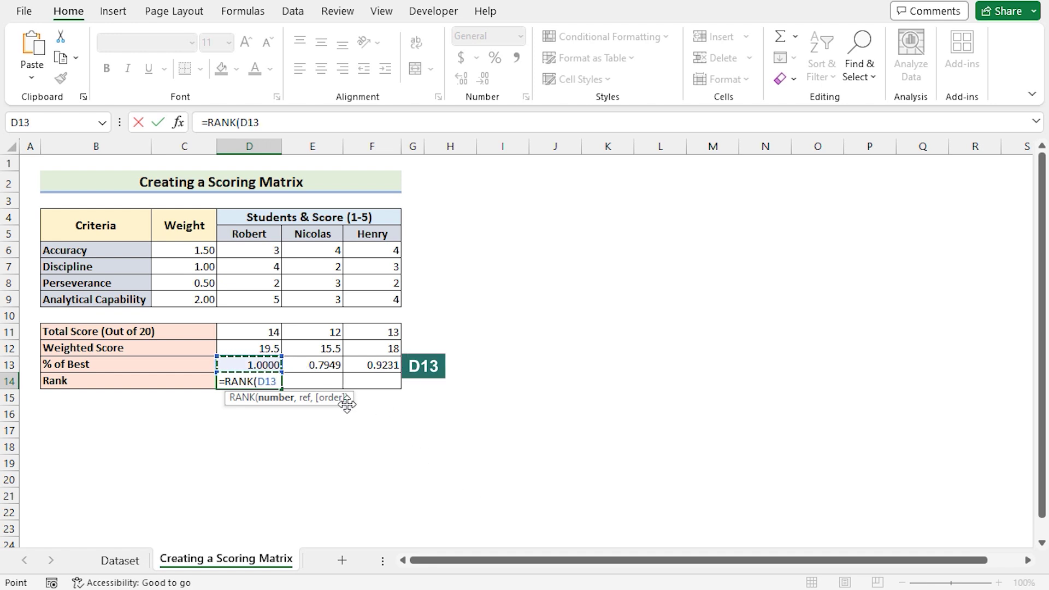
type(",")
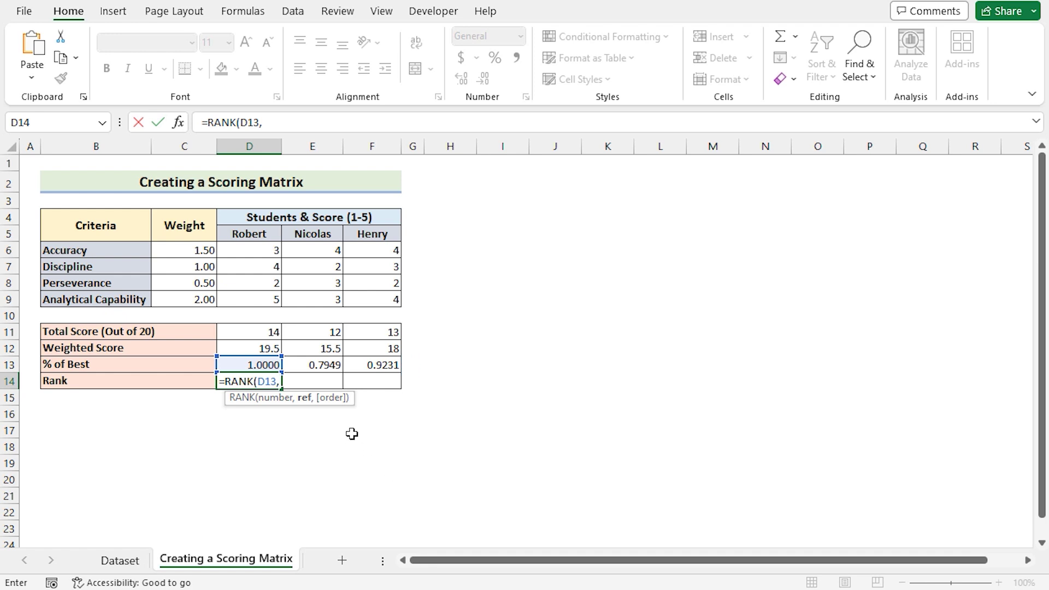
left_click_drag(259, 366, 381, 366)
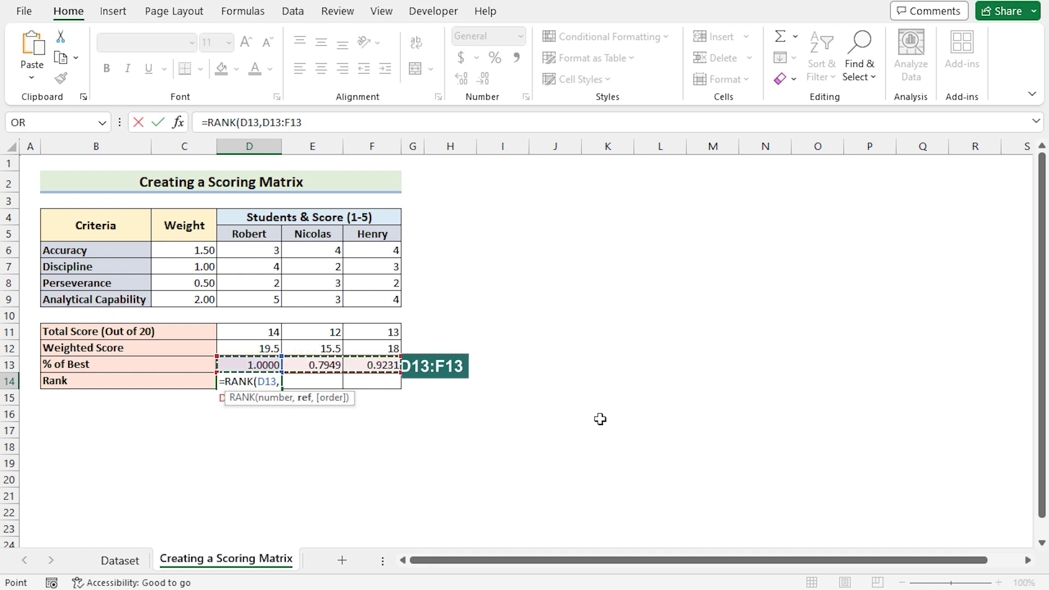
key("F4")
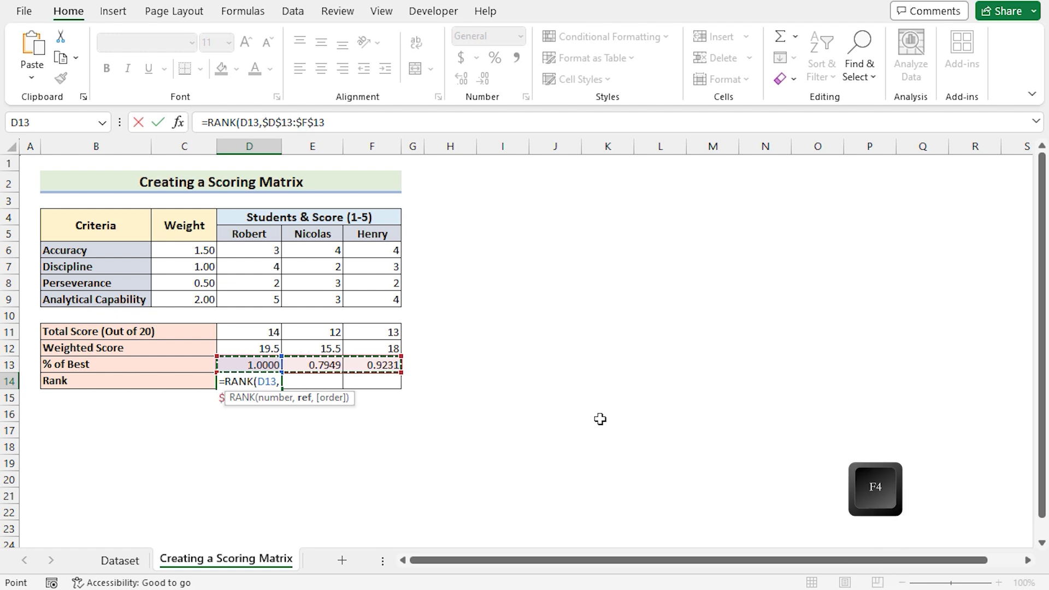
type(")")
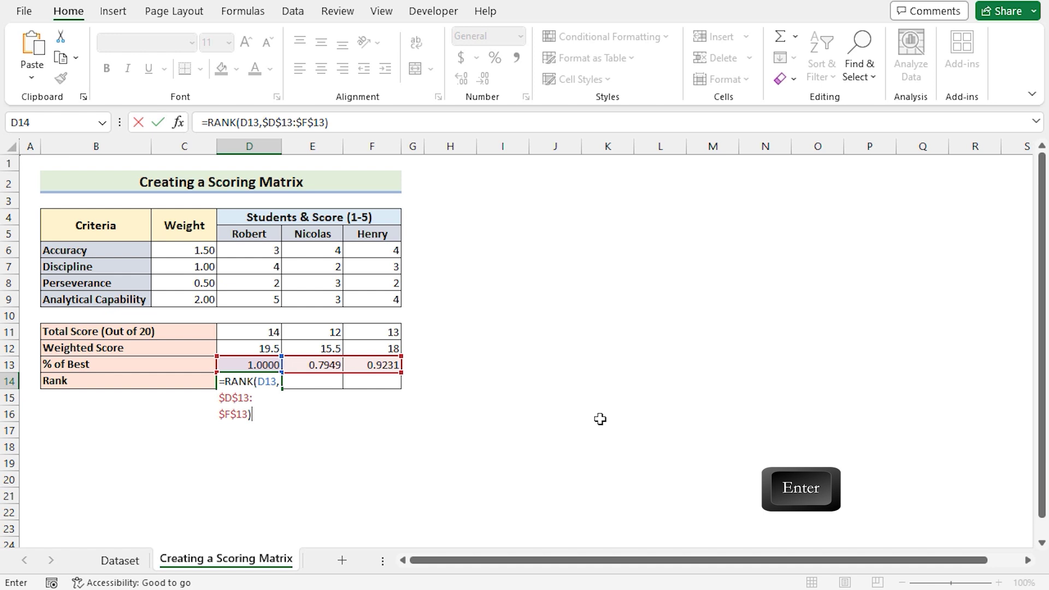
key("Return")
left_click(277, 383)
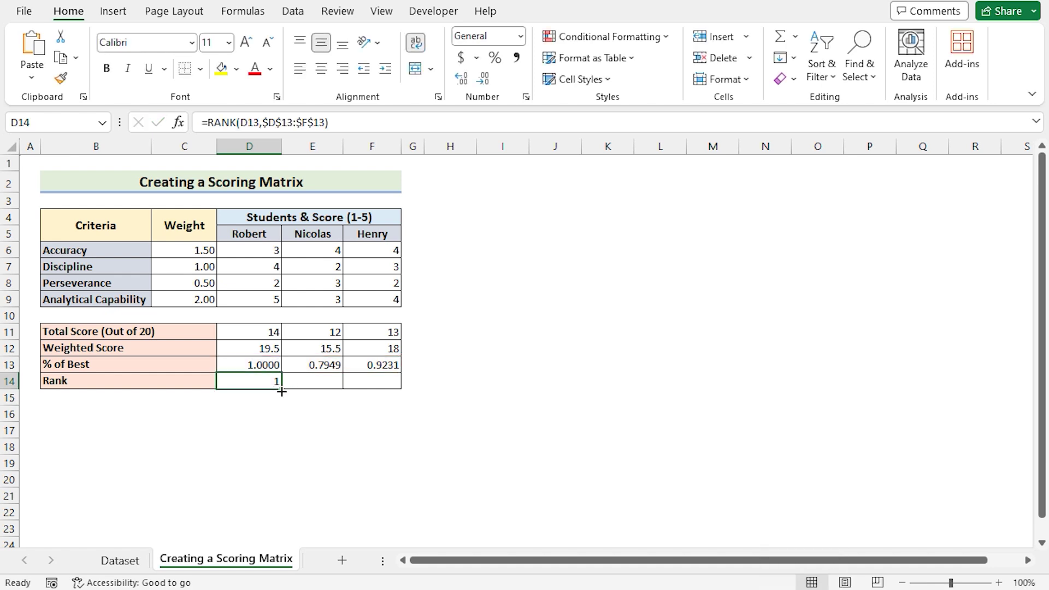
left_click_drag(281, 387, 385, 387)
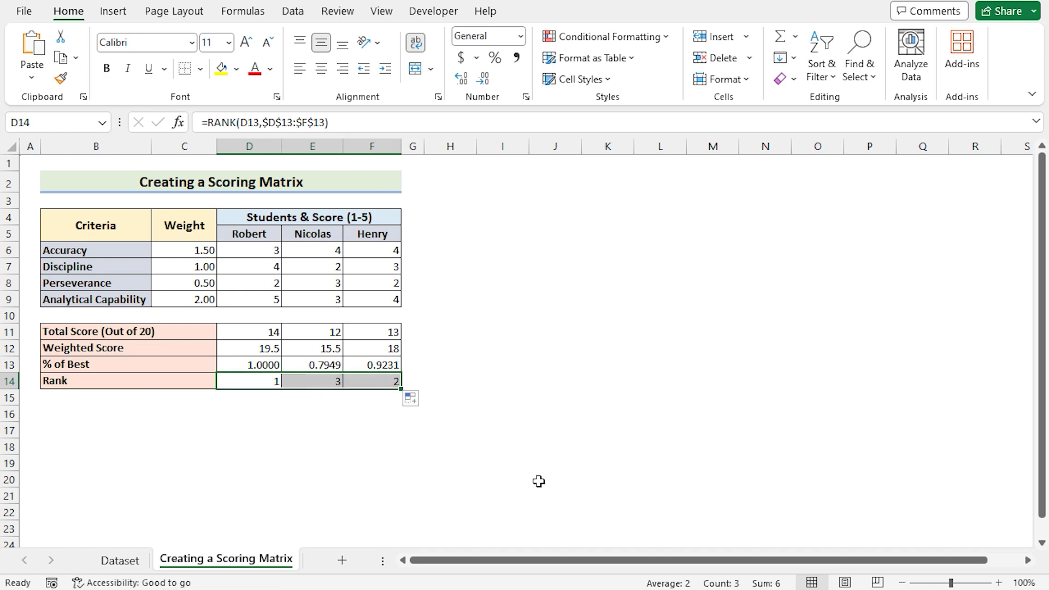